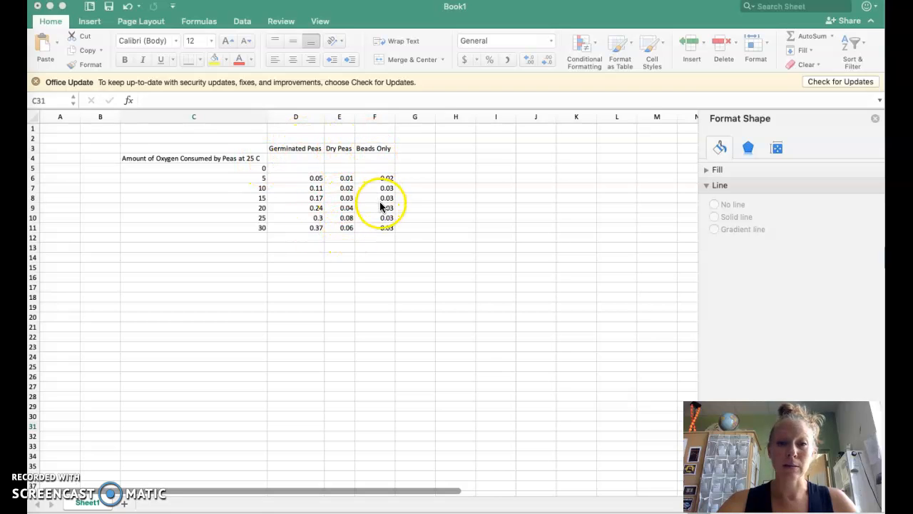
Insert a scatter chart with smooth lines and markers from the oxygen consumption data in C3:F11.
click(159, 146)
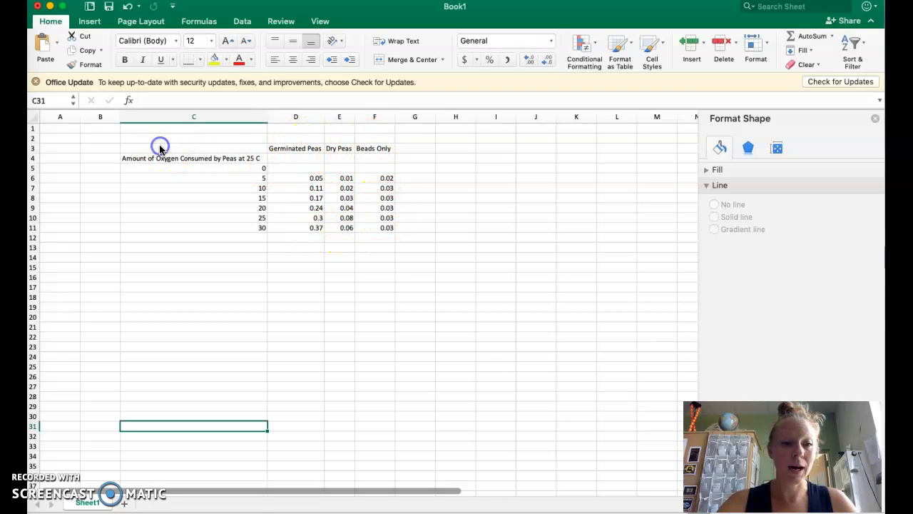
drag(159, 146, 370, 227)
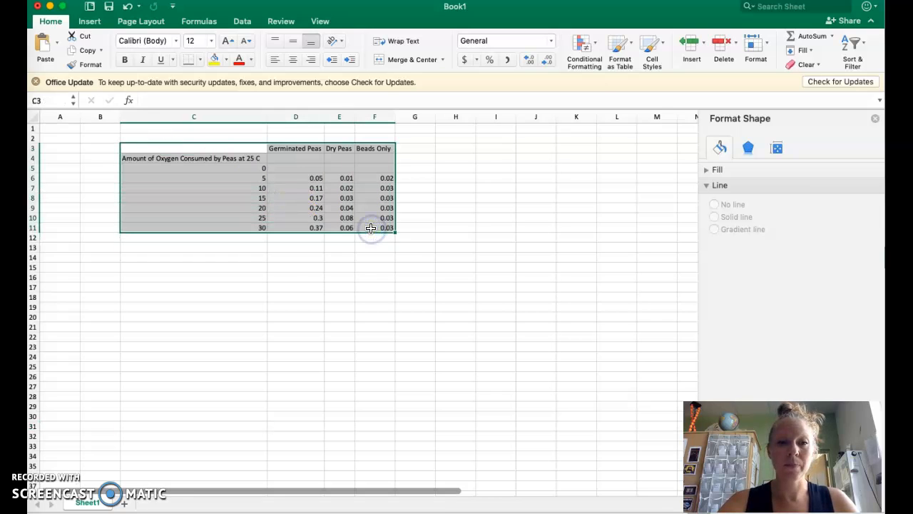
click(89, 22)
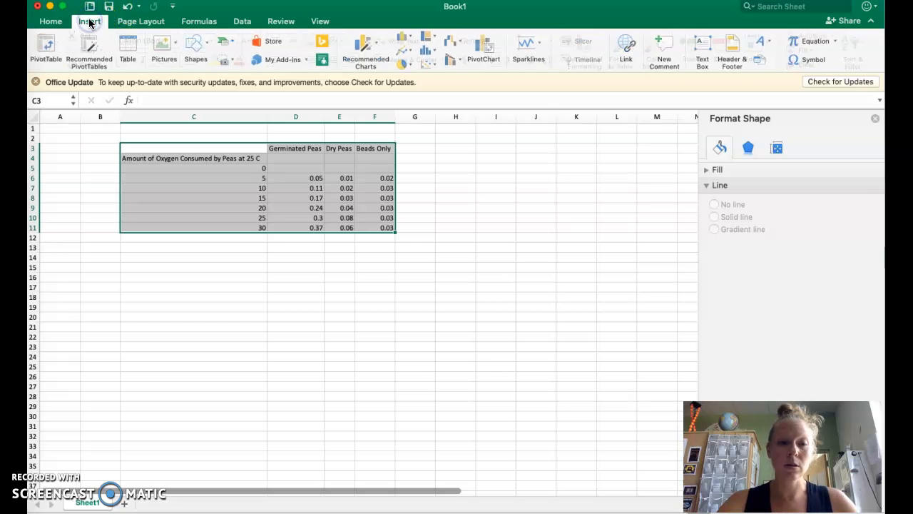
click(429, 65)
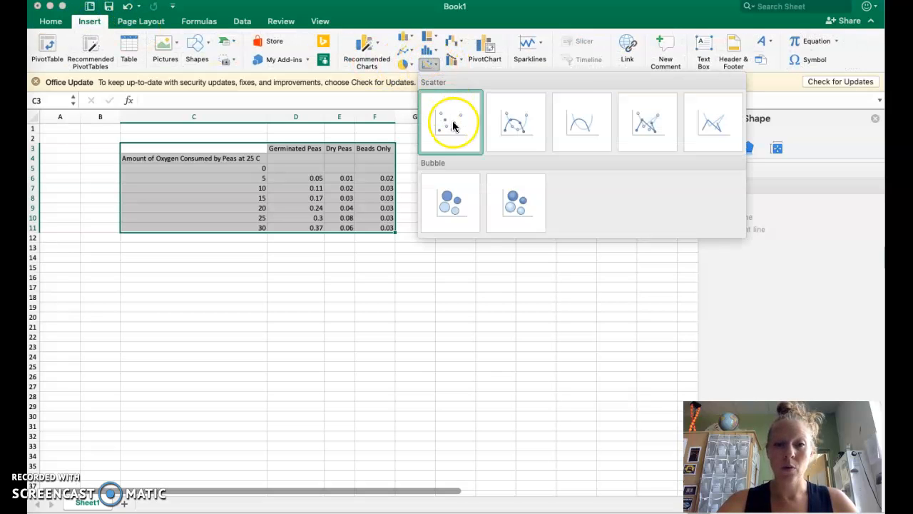
click(510, 127)
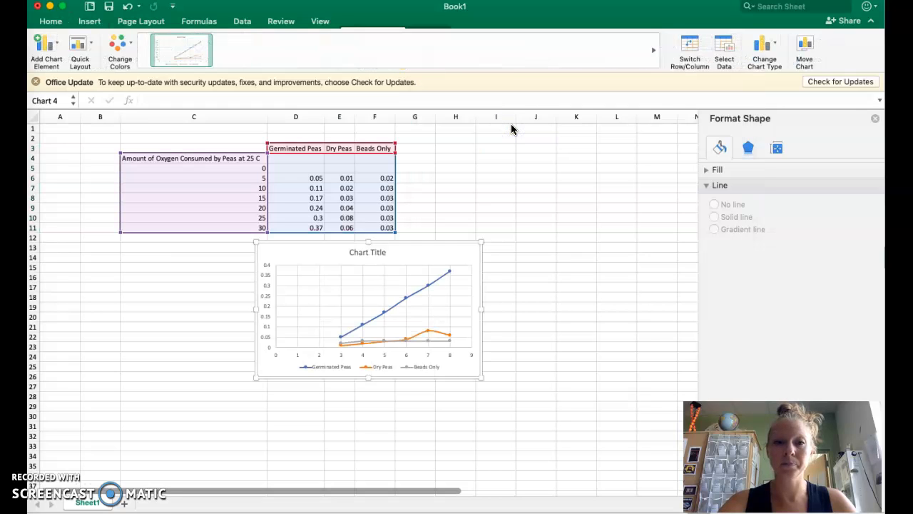
Enlarge the chart and apply the quick layout with axis titles and the legend beside the plot.
click(475, 376)
drag(479, 377, 629, 453)
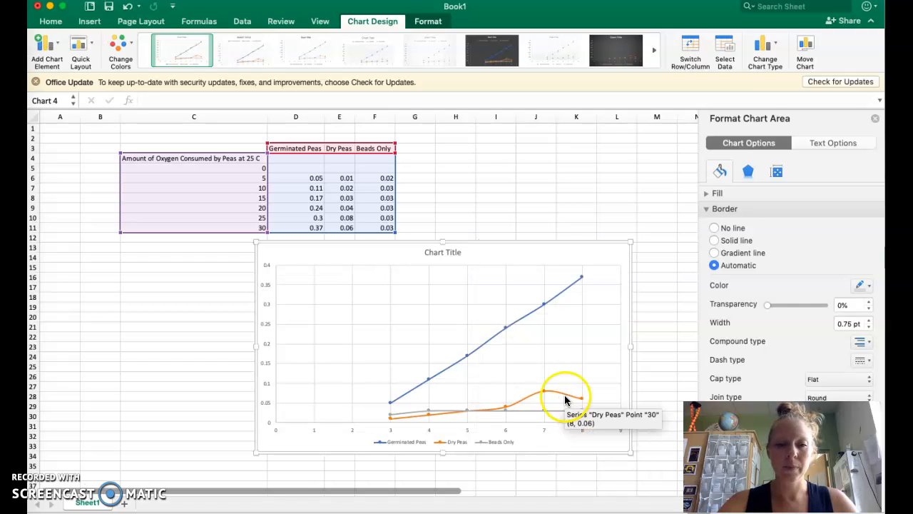
click(454, 337)
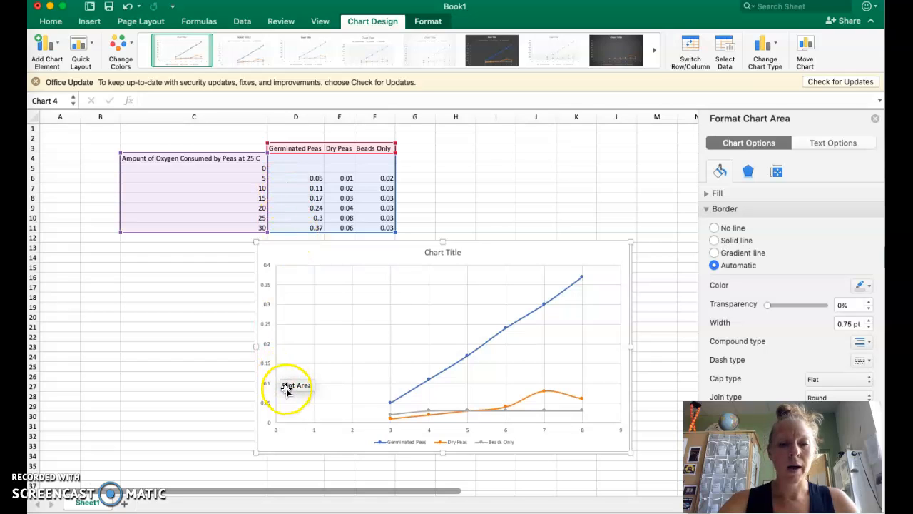
click(91, 46)
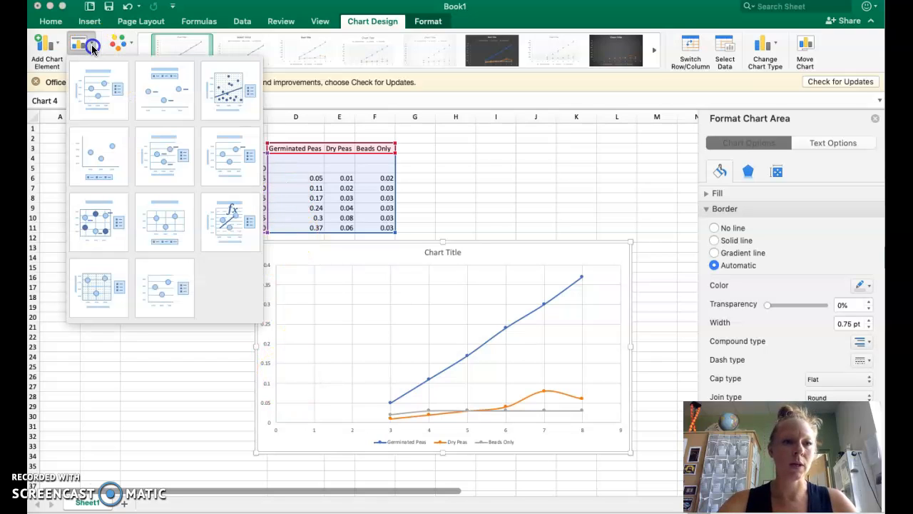
click(95, 89)
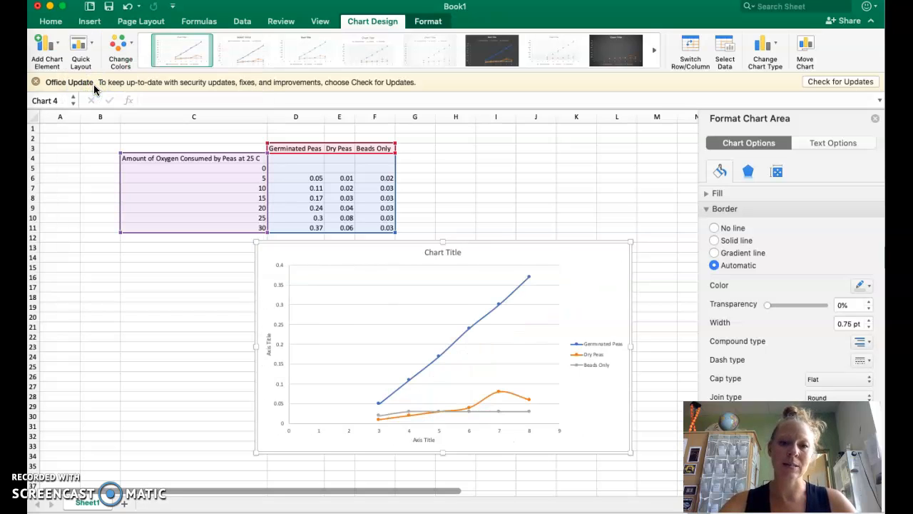
Replace the placeholder chart title with "Respiration Lab".
click(444, 254)
double_click(443, 253)
click(460, 252)
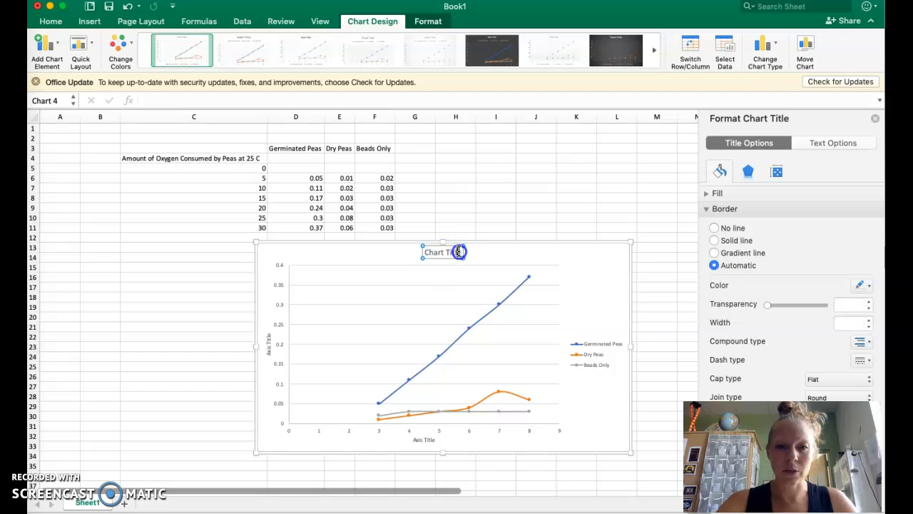
drag(460, 253, 428, 254)
key(BackSpace)
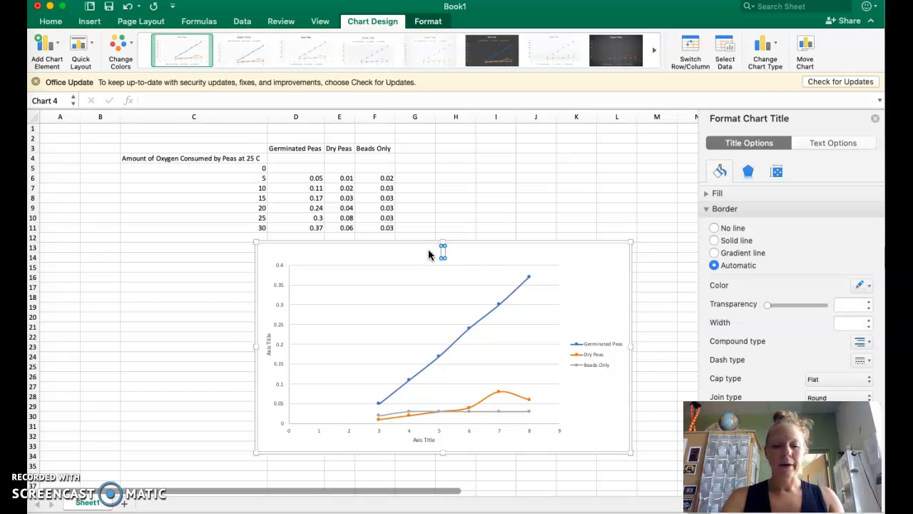
text(Respiration Lab)
click(470, 254)
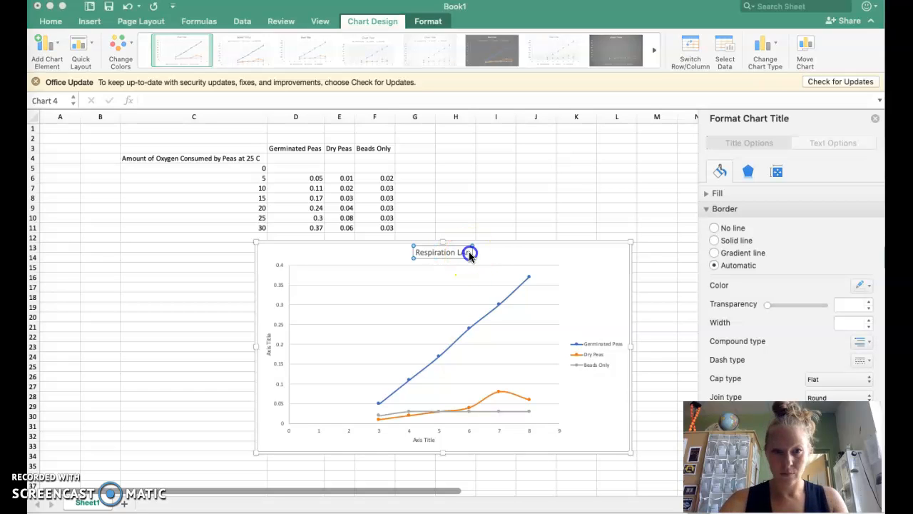
key(BackSpace)
key(BackSpace)
text(ab)
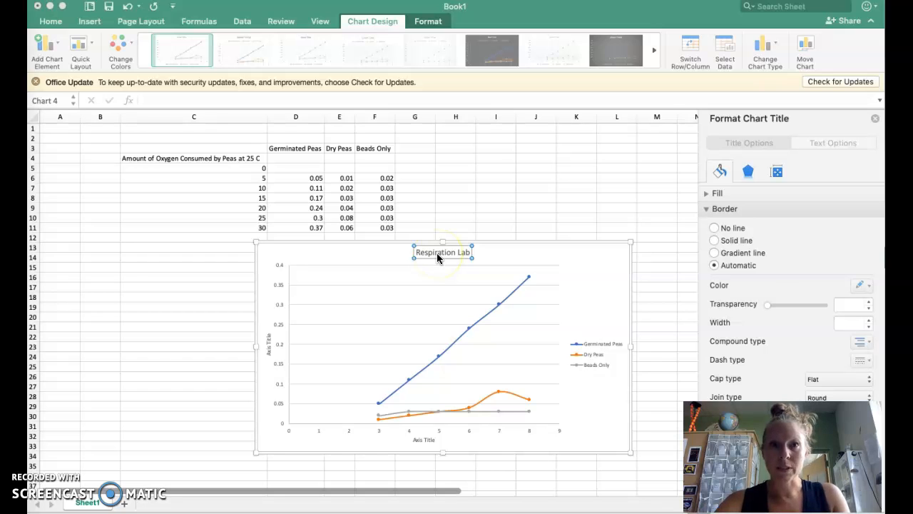
Set the vertical axis title to "Amount of Oxygen (UNits)".
click(267, 342)
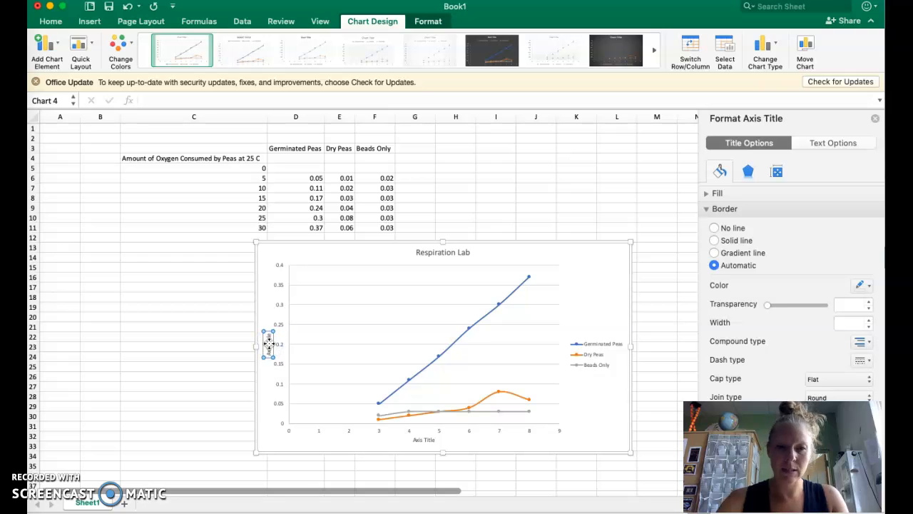
key(Delete)
click(269, 344)
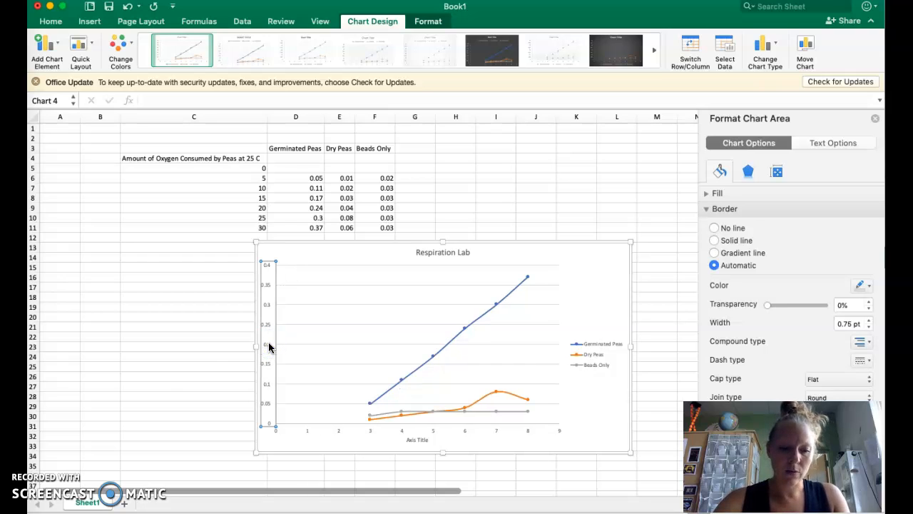
key(super+z)
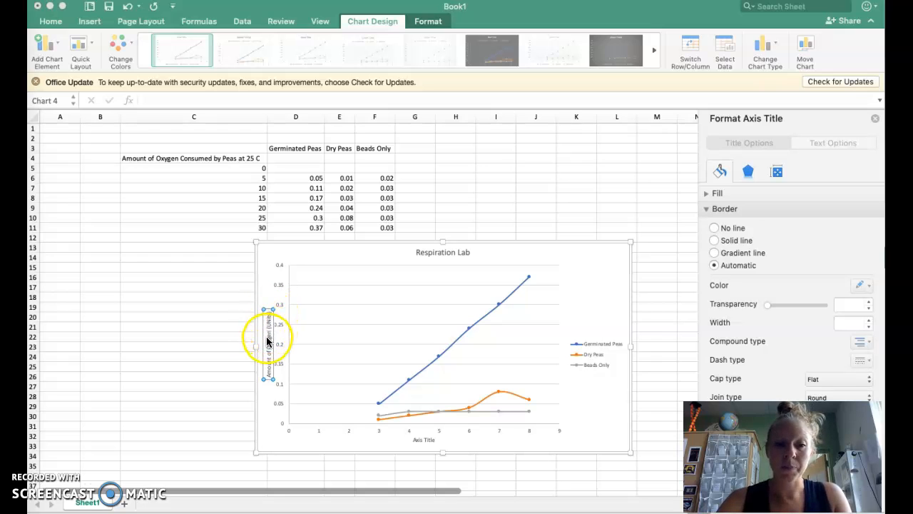
Open the horizontal axis title's placeholder text for editing.
click(431, 439)
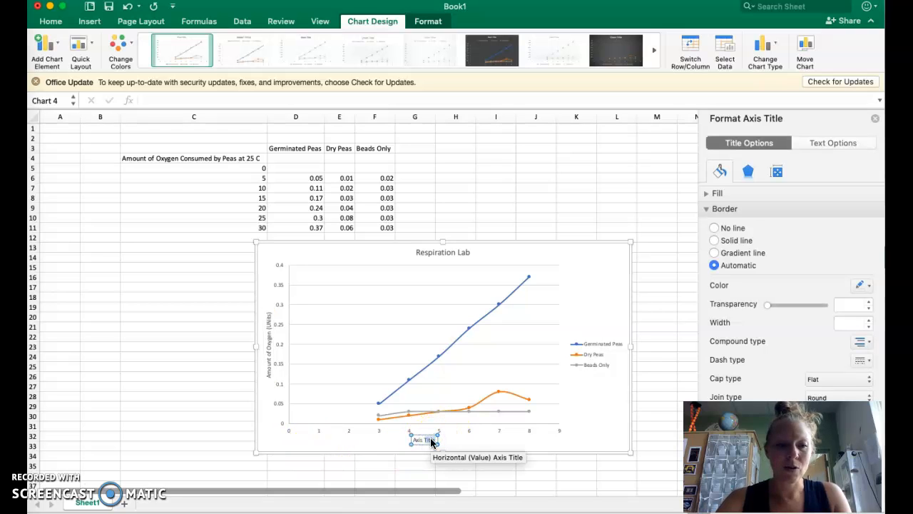
double_click(426, 441)
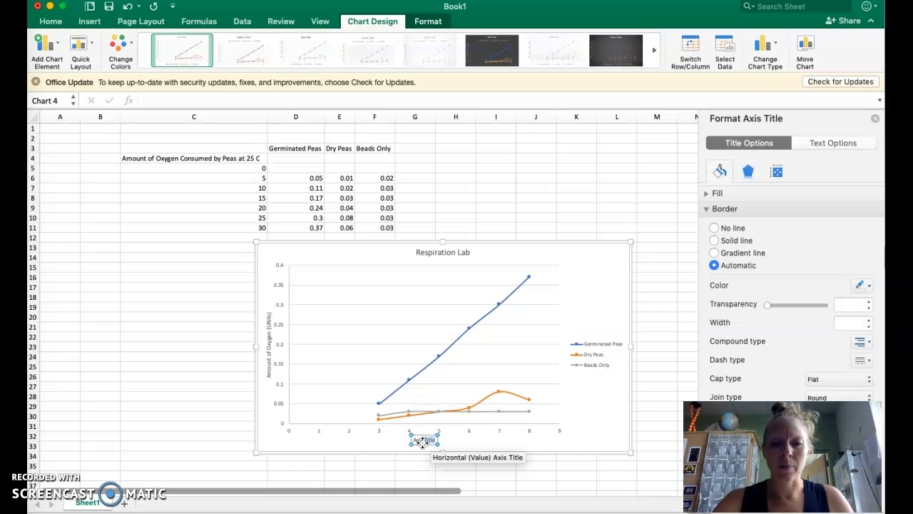
click(422, 442)
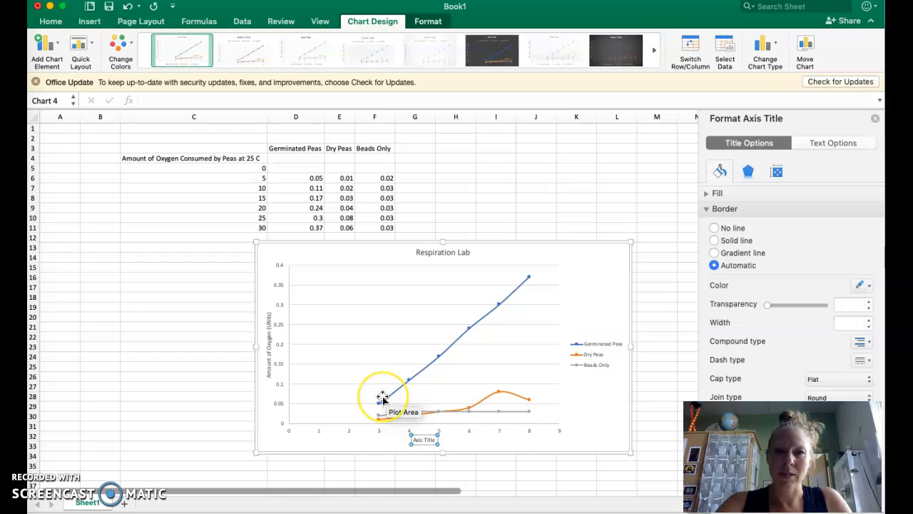
Add a linear trendline with its equation to the Germinated Peas series and move the equation beside the line's upper end.
click(527, 279)
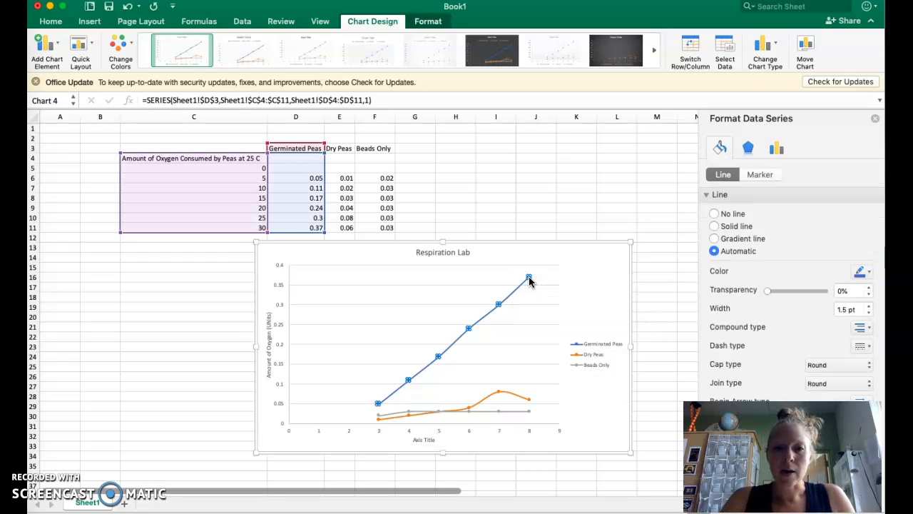
right_click(529, 279)
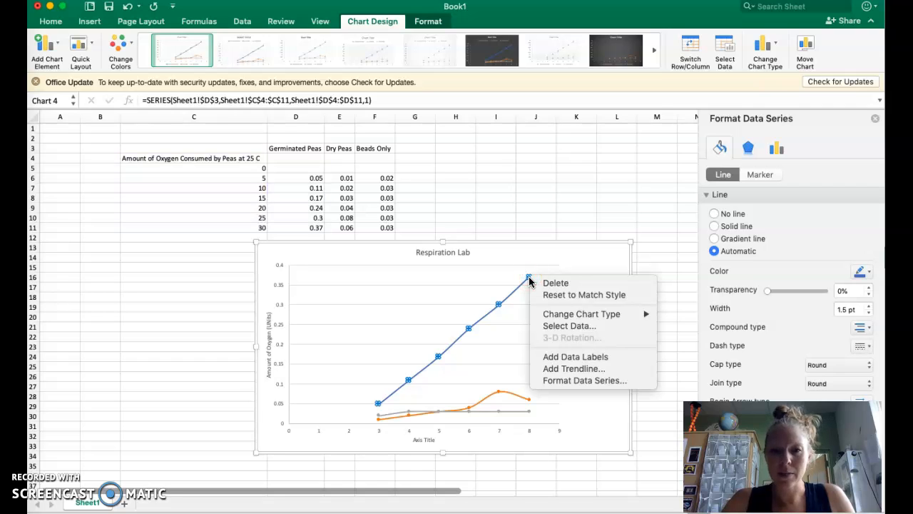
click(547, 369)
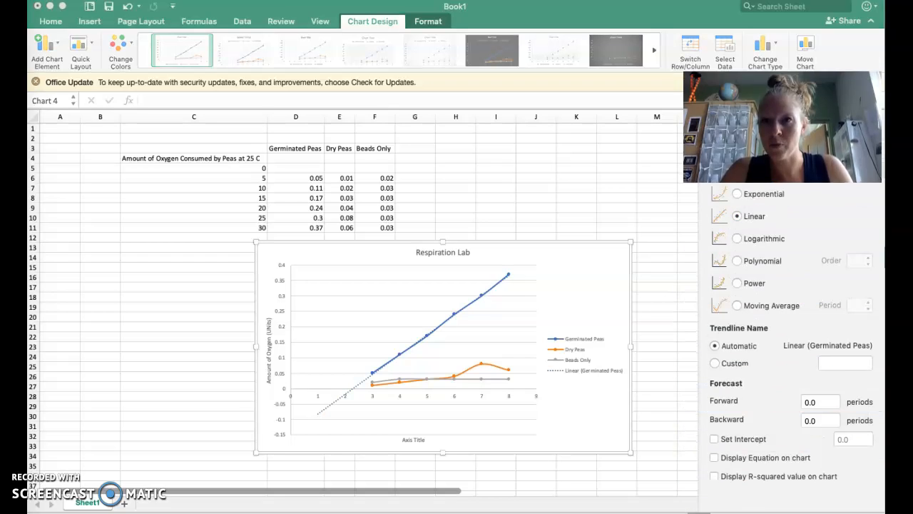
click(715, 460)
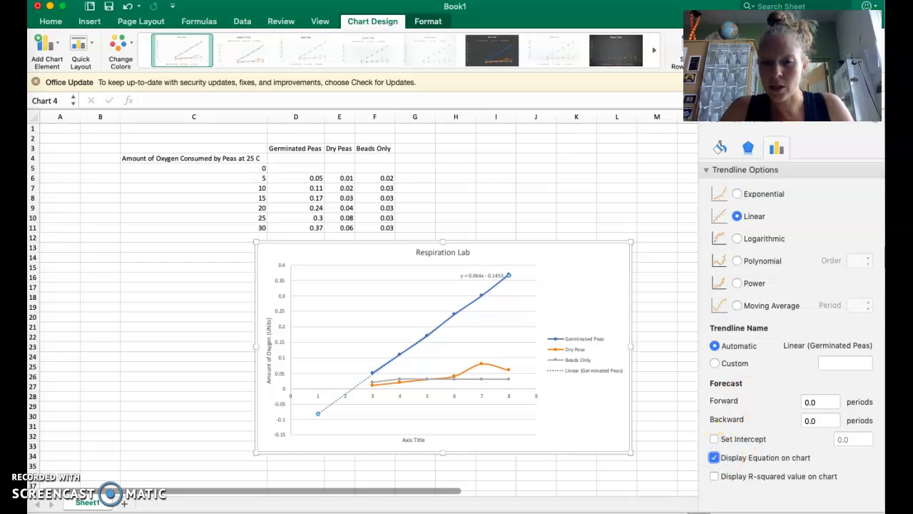
click(484, 275)
drag(535, 276, 537, 274)
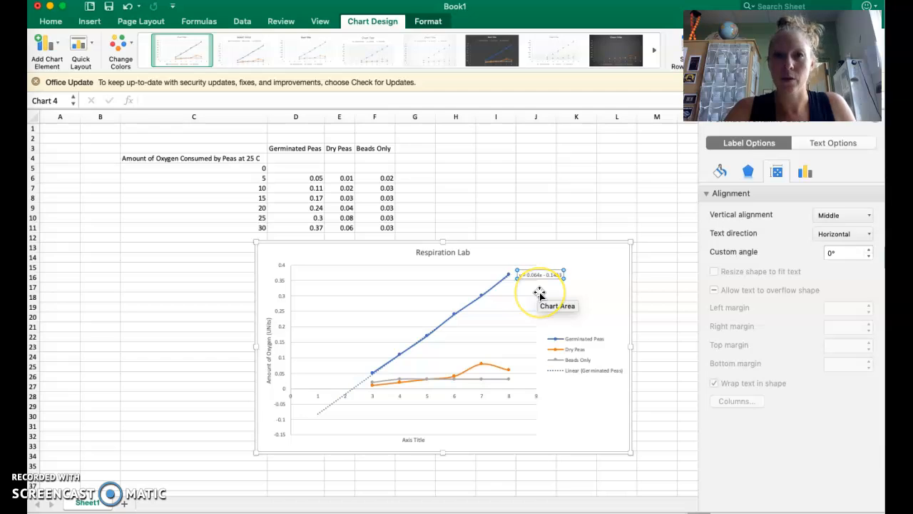
Add a linear trendline with its equation to the Dry Peas series and place the equation above that curve.
click(483, 365)
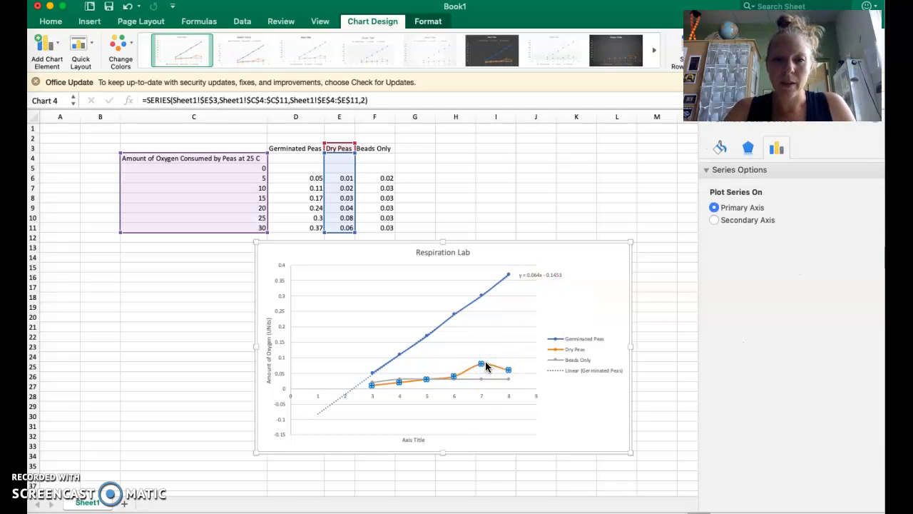
right_click(486, 367)
click(508, 454)
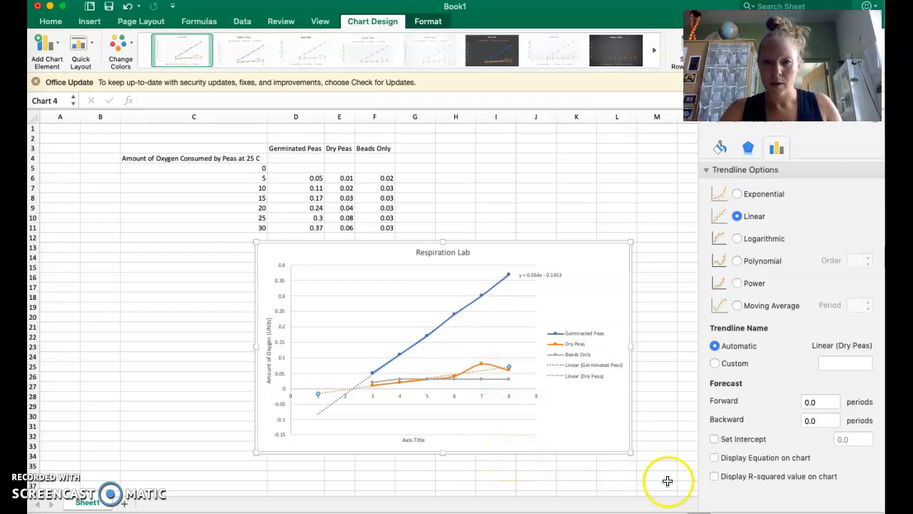
click(714, 457)
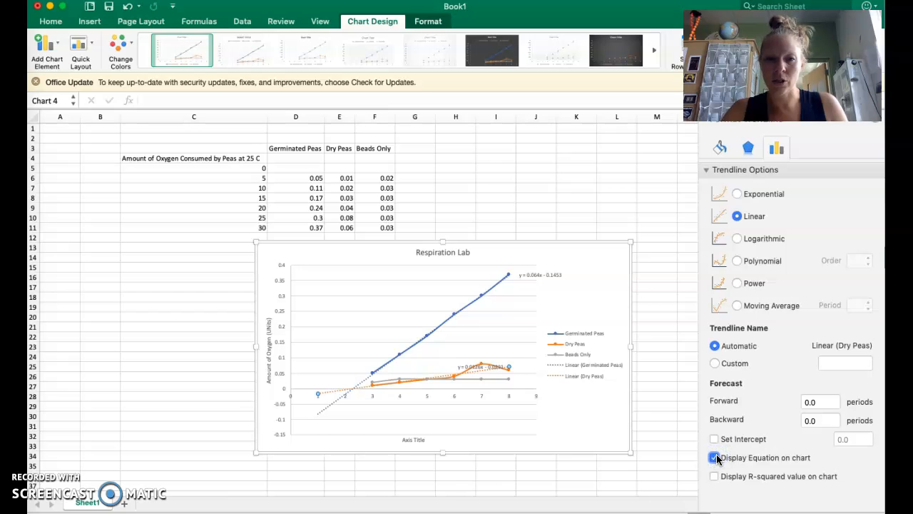
drag(487, 367, 508, 350)
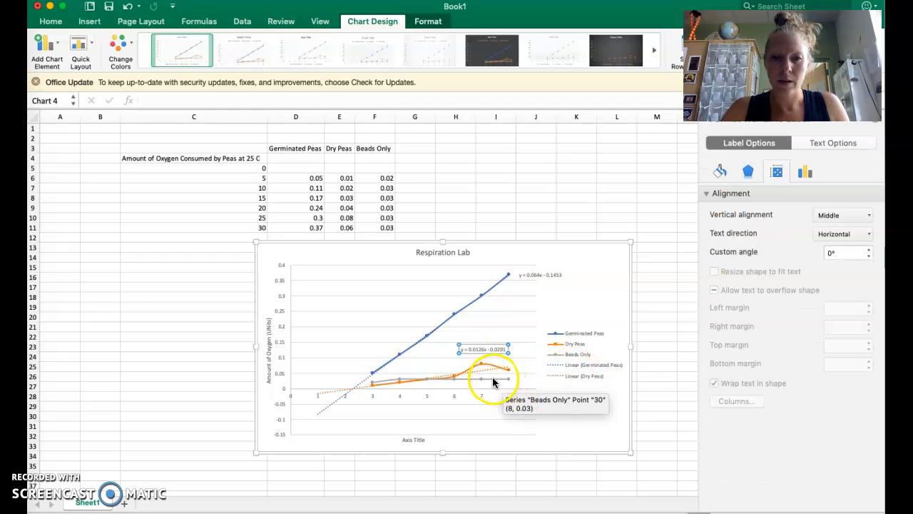
Add a linear trendline with its equation to the Beads Only series and move the equation just below the line's end.
click(492, 382)
right_click(492, 381)
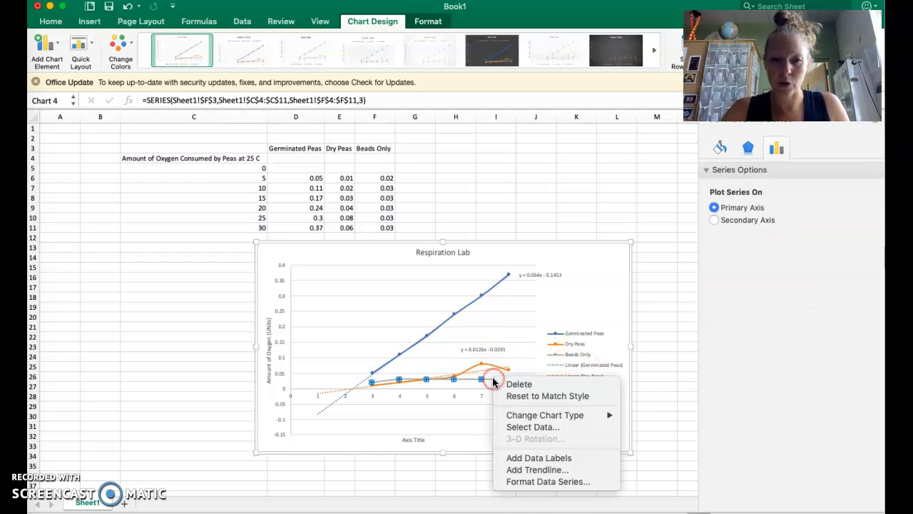
click(505, 469)
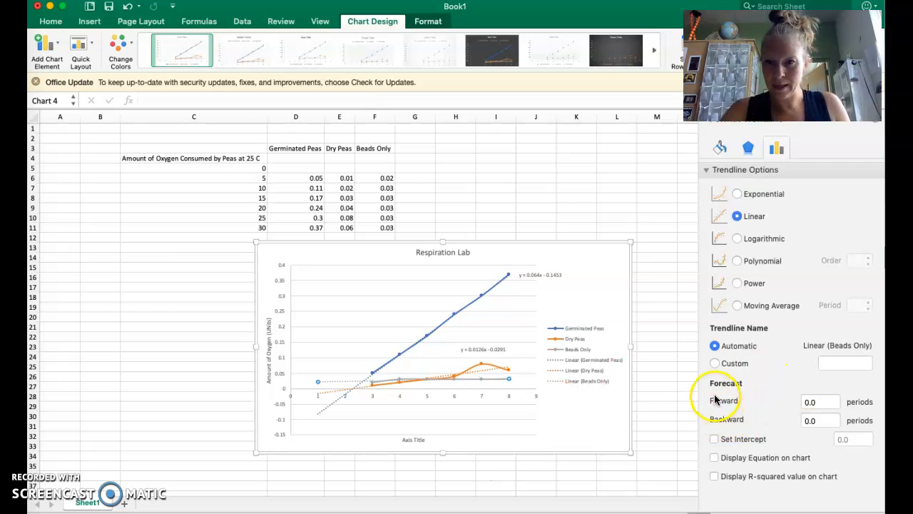
click(715, 458)
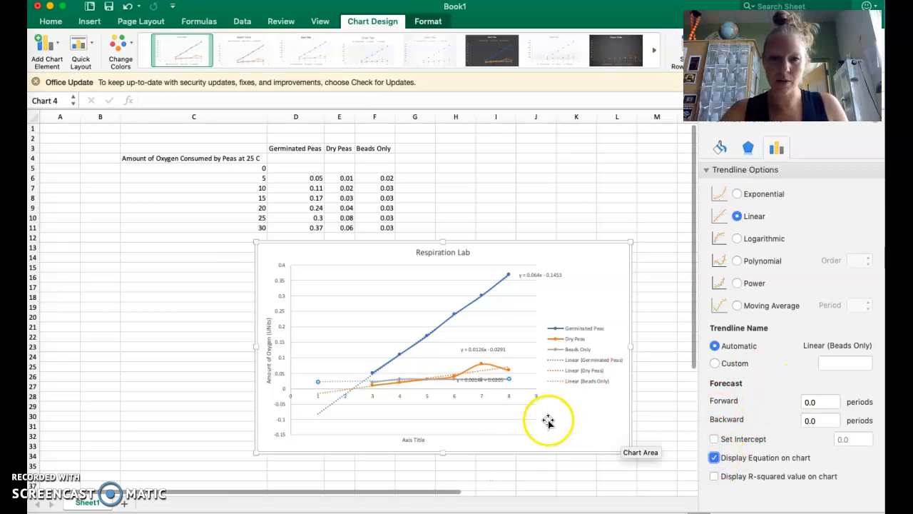
click(491, 383)
drag(491, 385, 528, 386)
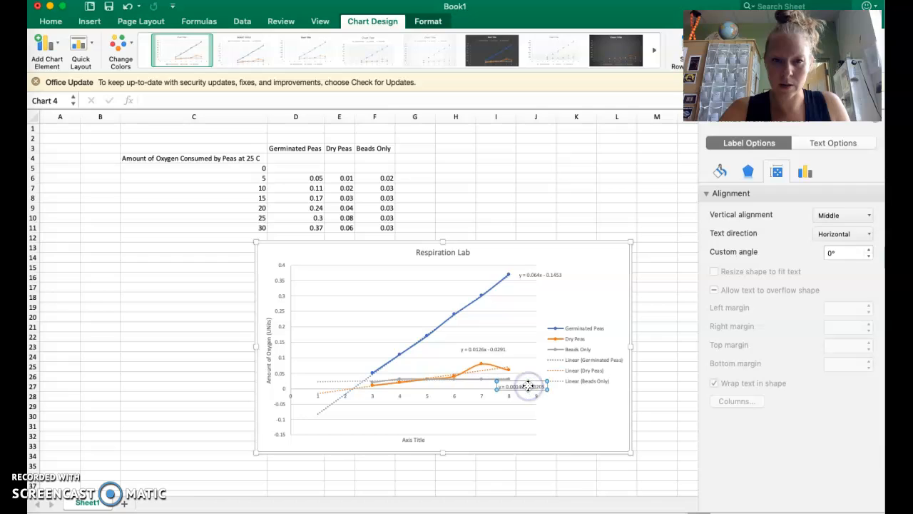
click(586, 409)
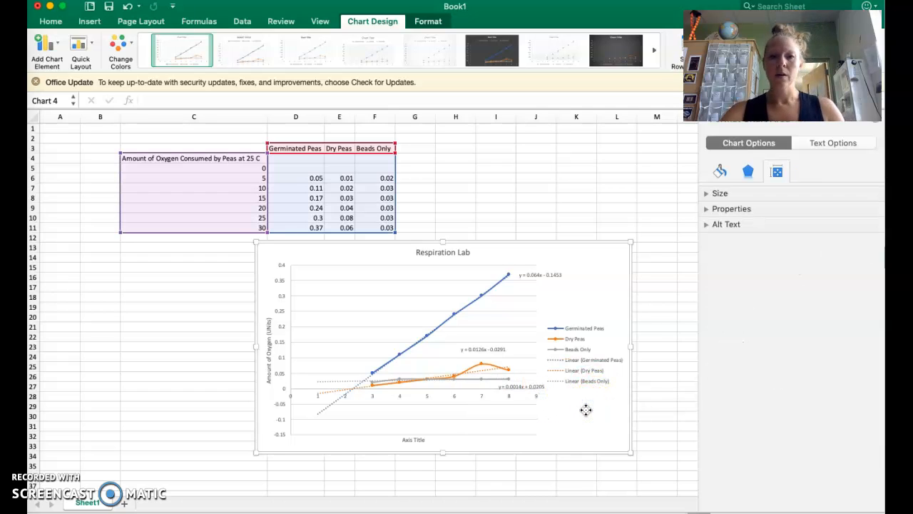